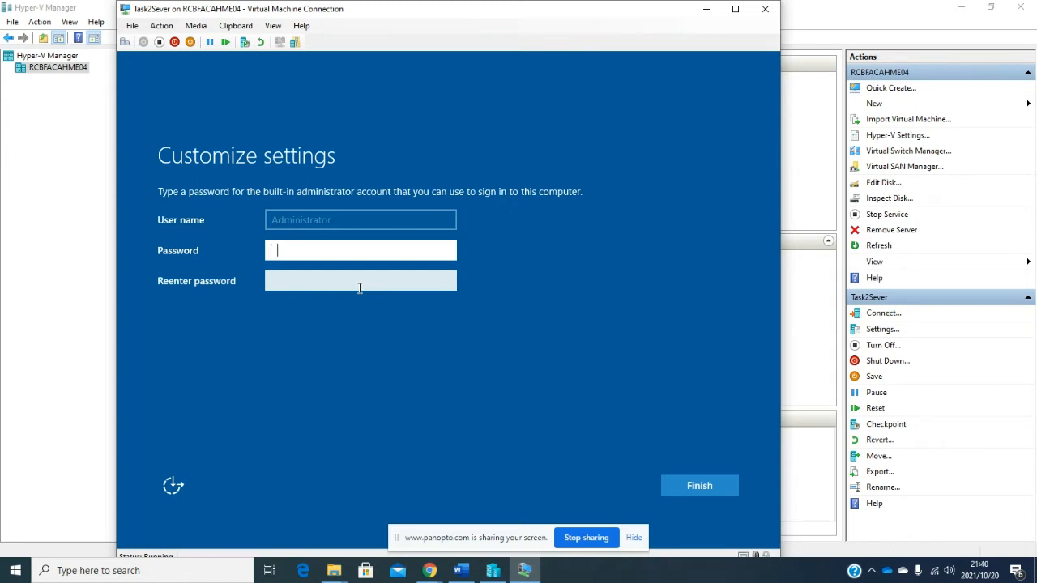
# - Enter and re-enter the Administrator password, verify it with the reveal icon, and finish setup
pyautogui.write('•••••••••')
pyautogui.press('Tab')
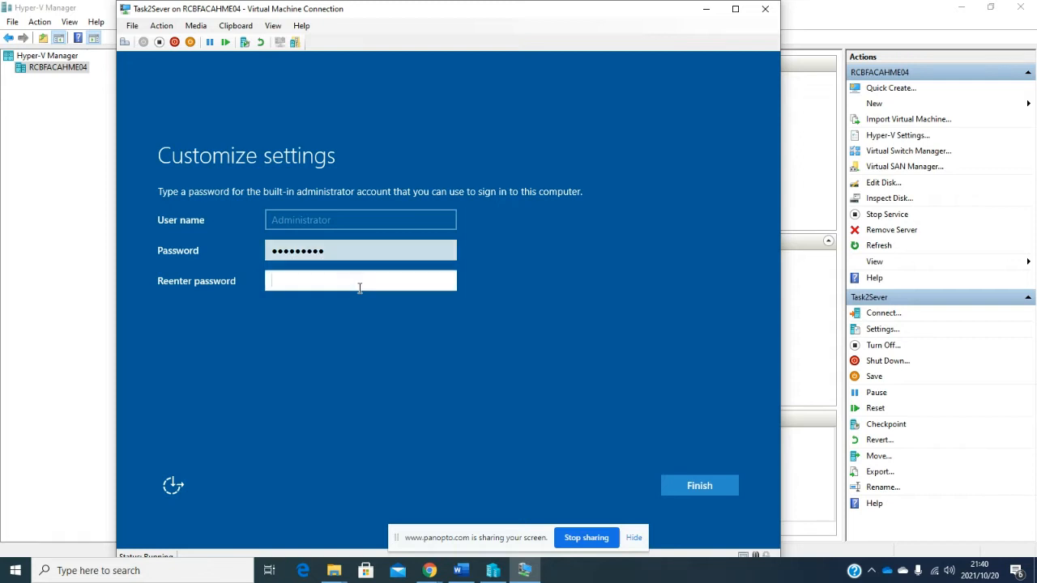
pyautogui.write('•••••••••')
pyautogui.moveTo(337, 248)
pyautogui.click(446, 253)
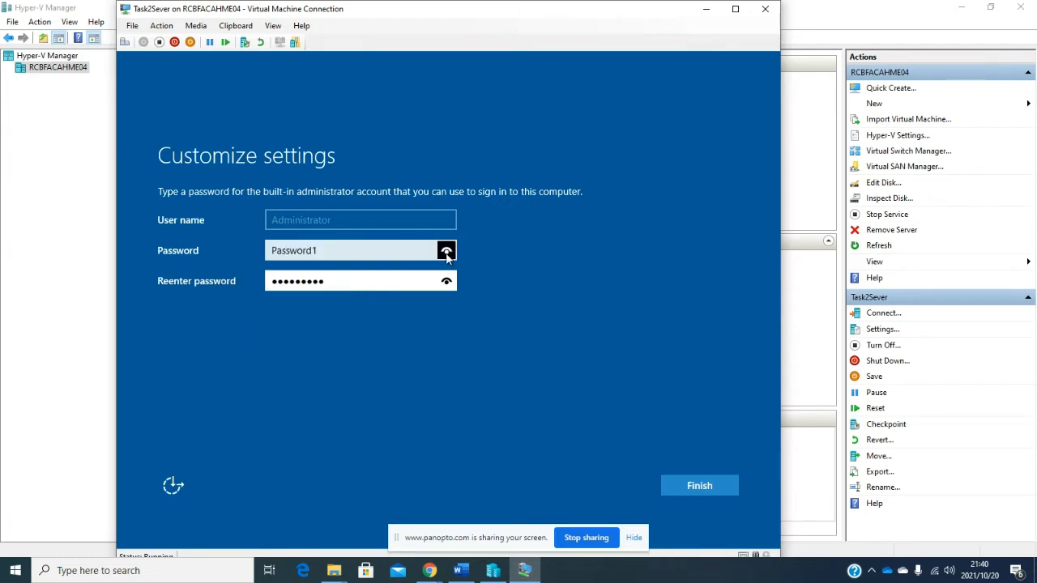
pyautogui.click(446, 280)
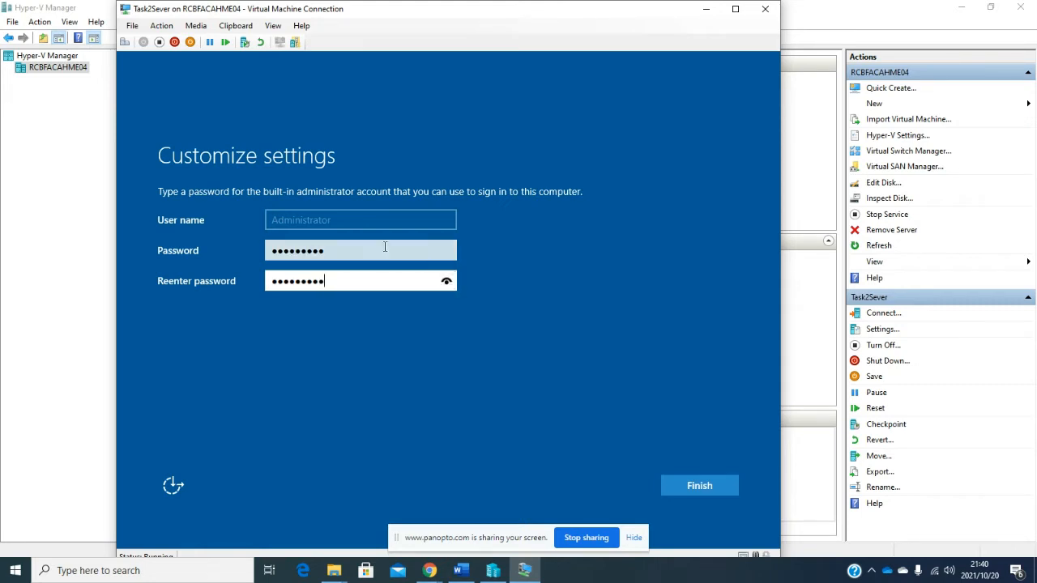
pyautogui.click(701, 493)
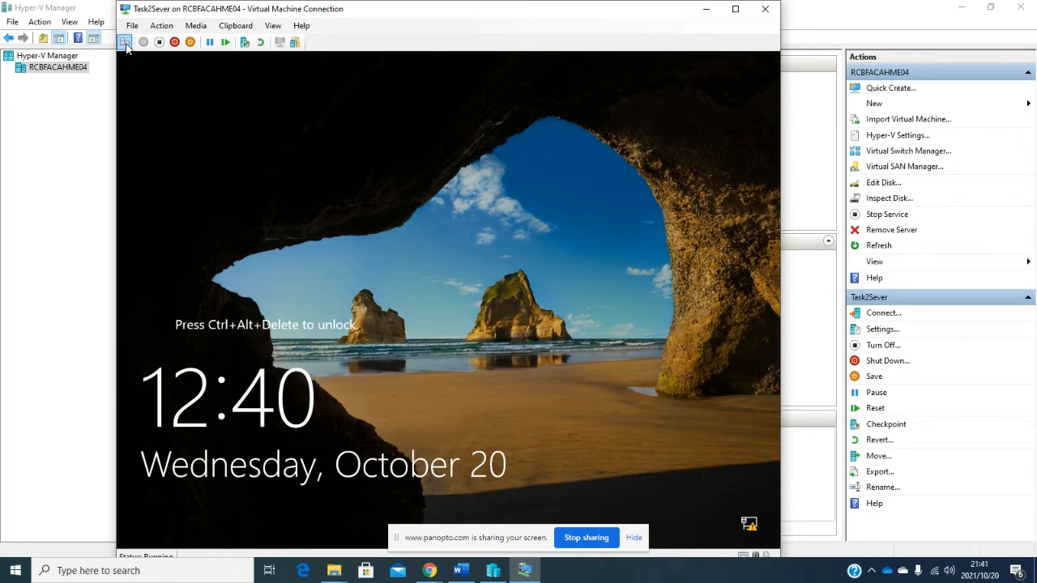
# - Send Ctrl+Alt+Delete and try signing in as Administrator with a mistyped password
pyautogui.click(166, 30)
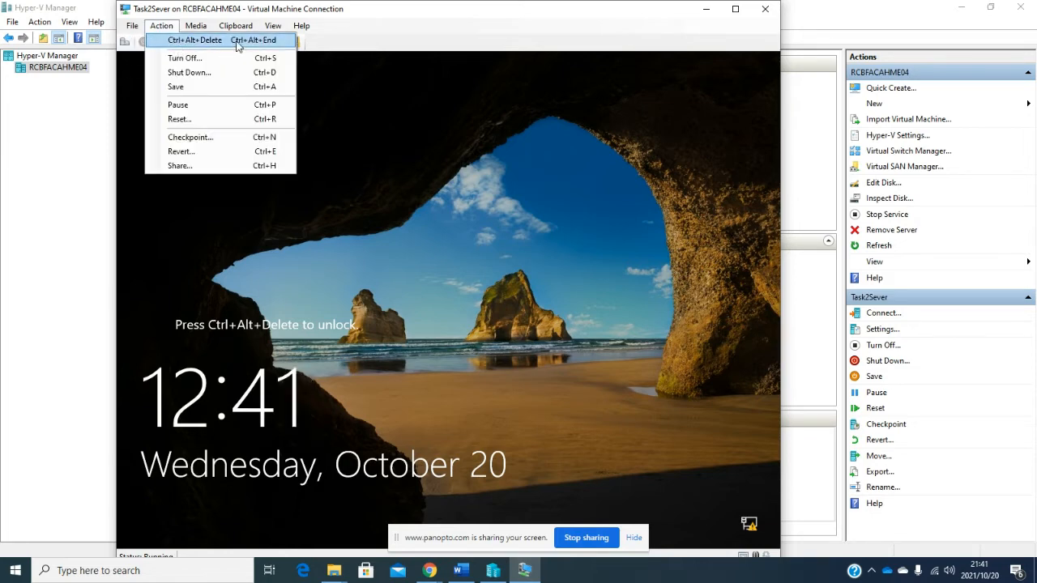
pyautogui.click(338, 35)
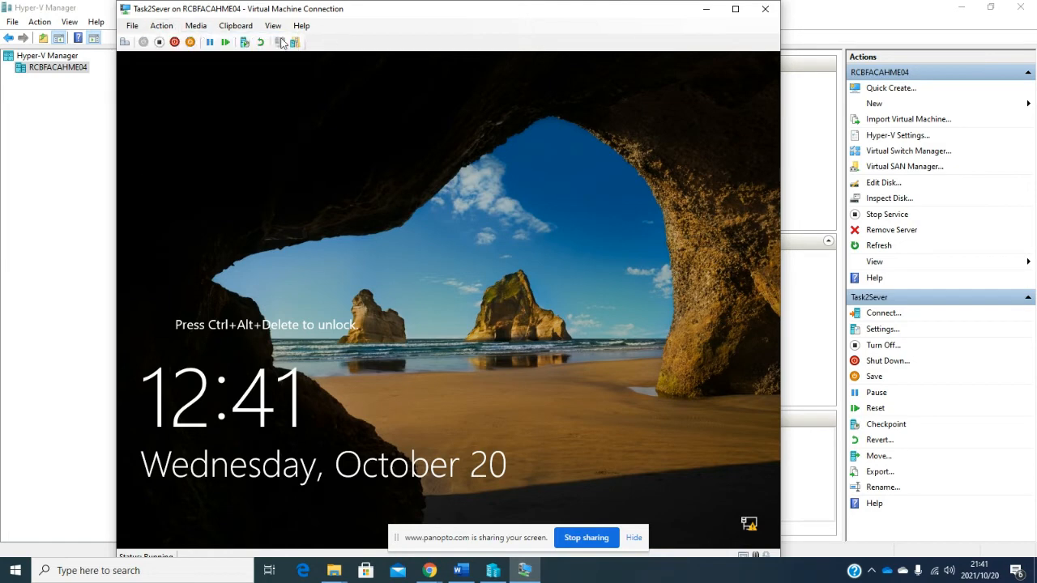
pyautogui.click(125, 42)
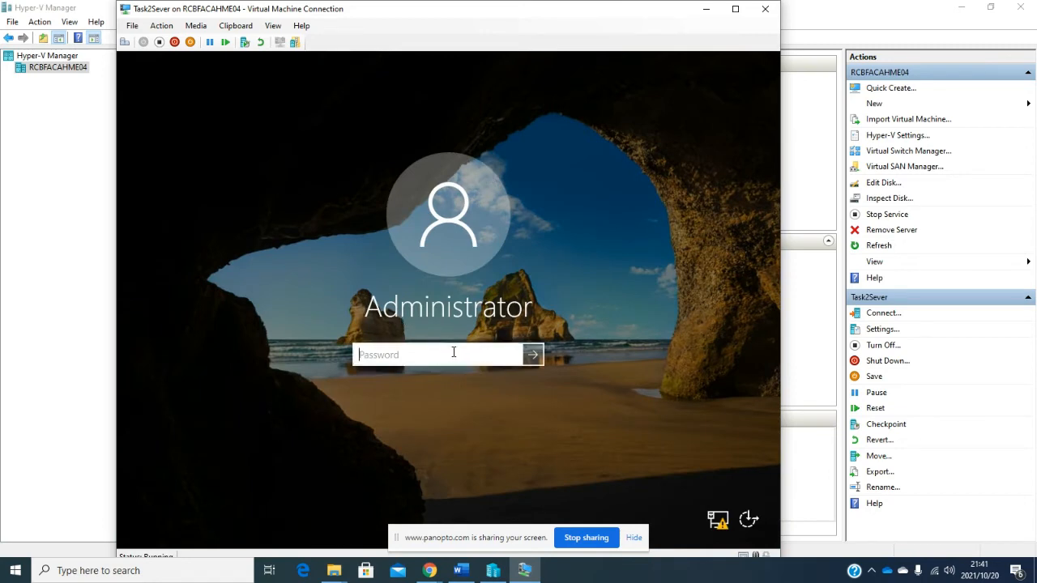
pyautogui.write('Pa$$w0rd')
pyautogui.press('Return')
# - Dismiss the incorrect-password error and sign in with the correct Administrator password
pyautogui.click(459, 377)
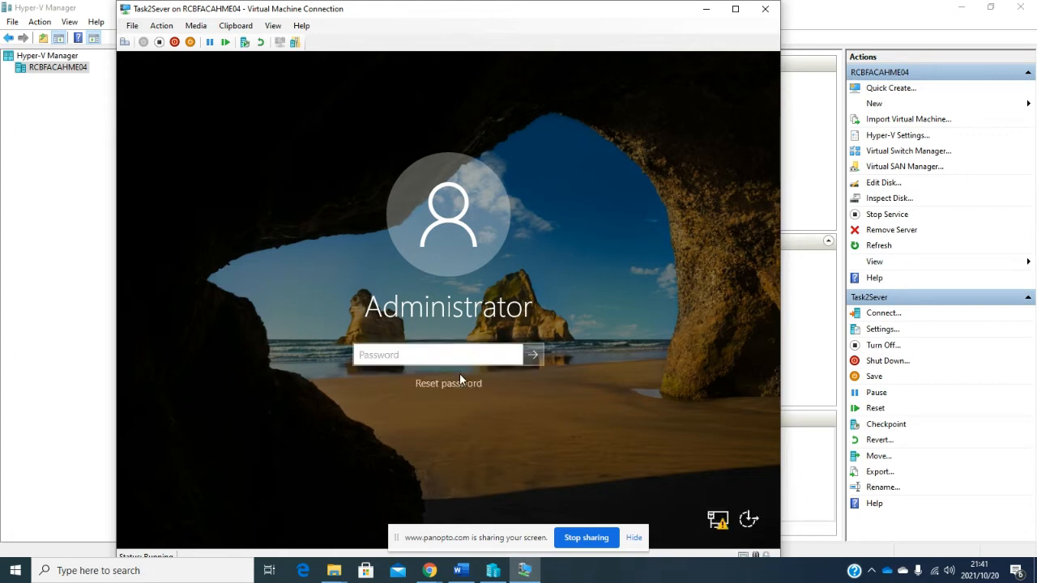
pyautogui.write('P@ssw0rd')
pyautogui.press('Return')
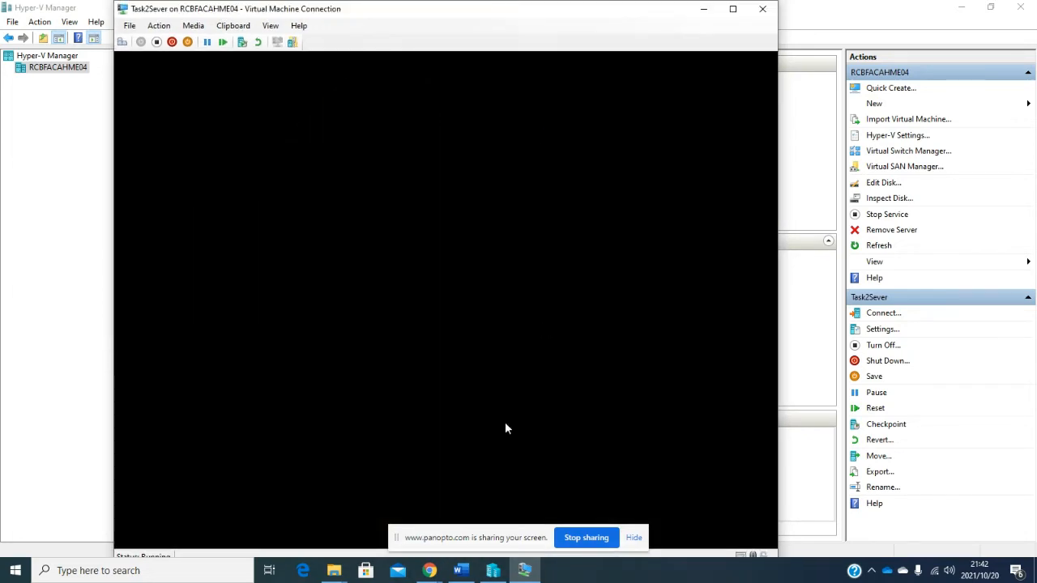
# - Bring up the Panopto recording page in Chrome, then return to the VM window
pyautogui.click(430, 571)
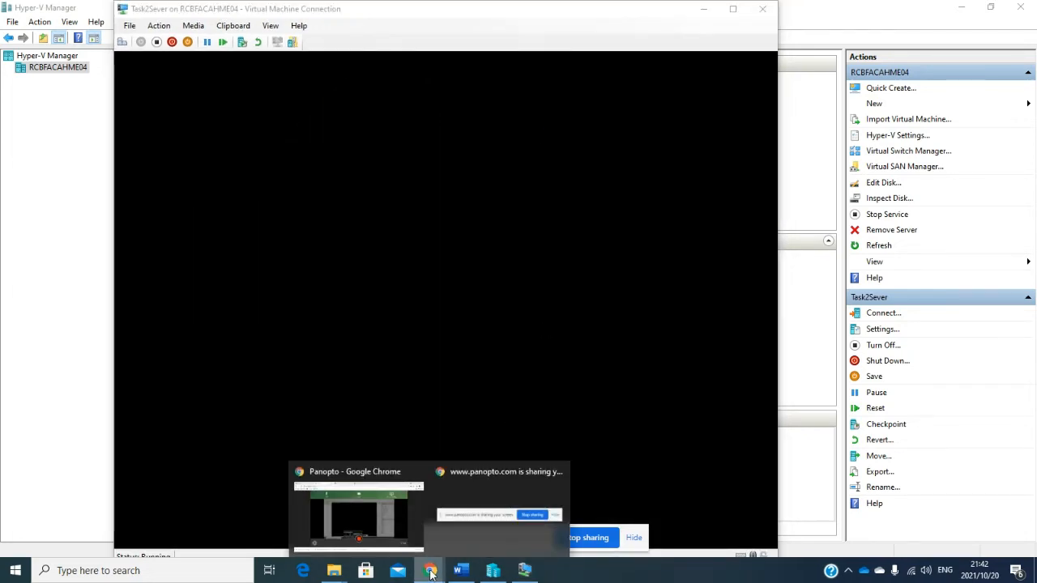
pyautogui.click(401, 531)
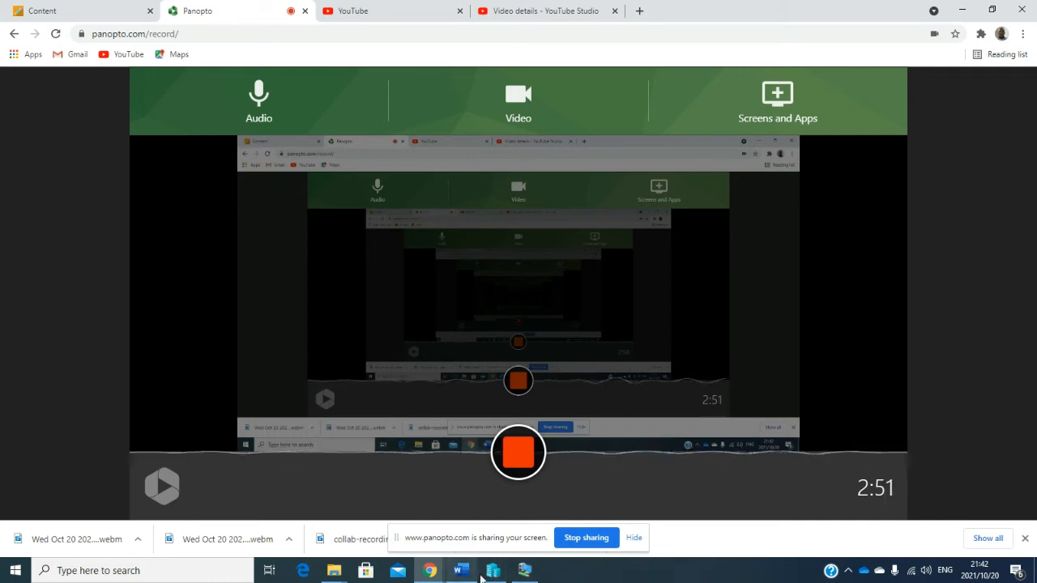
pyautogui.click(523, 571)
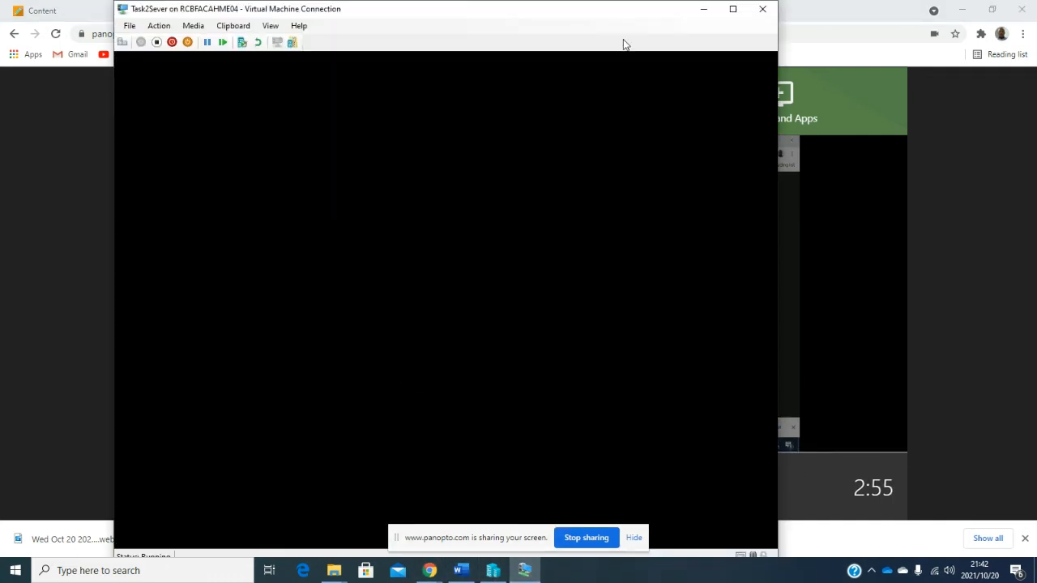
# - Toggle the VM between full screen and windowed, nudging the window slightly down and right
pyautogui.click(732, 9)
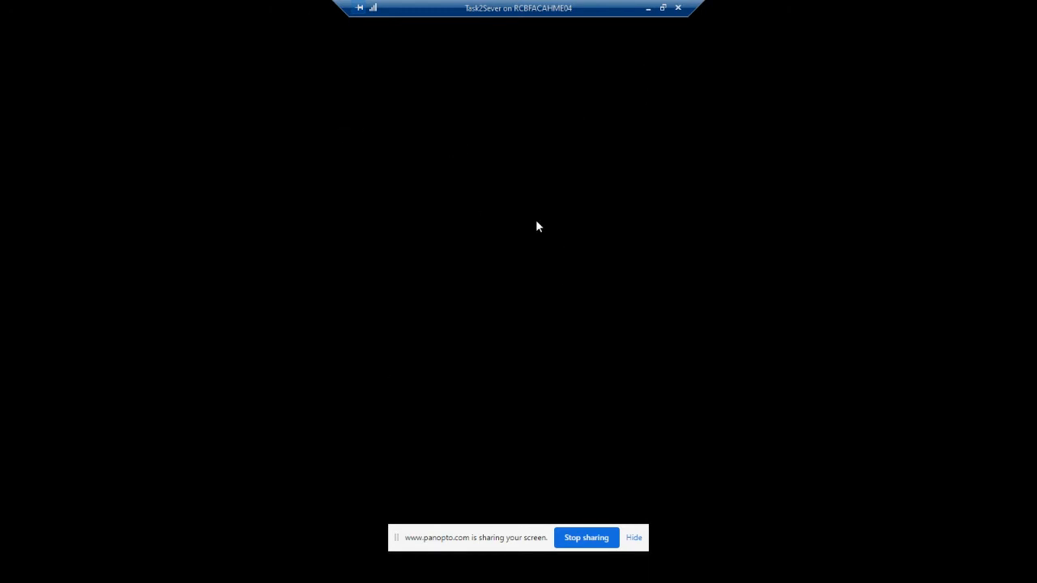
pyautogui.click(663, 7)
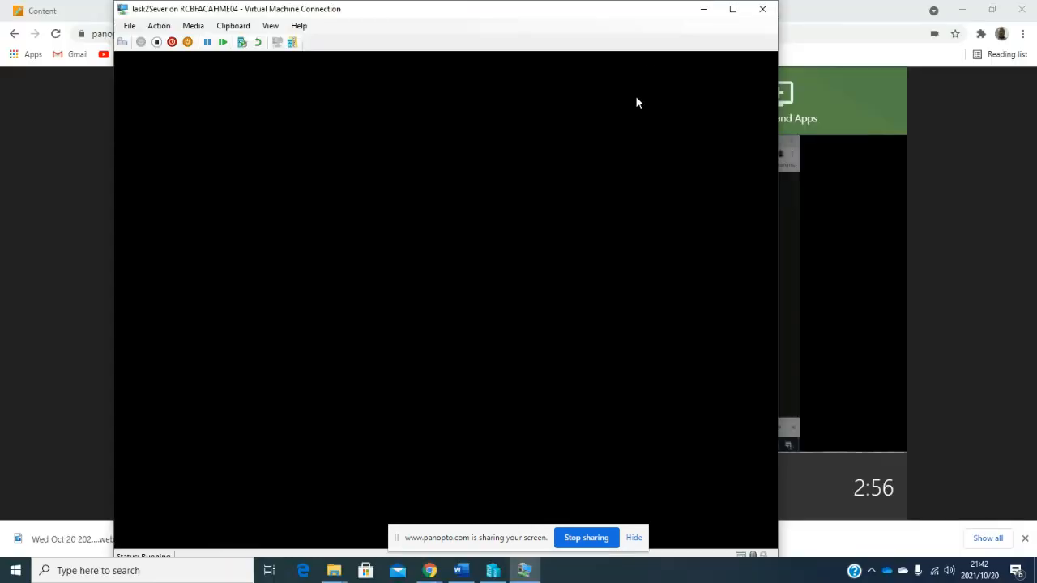
pyautogui.moveTo(603, 14); pyautogui.dragTo(616, 35)
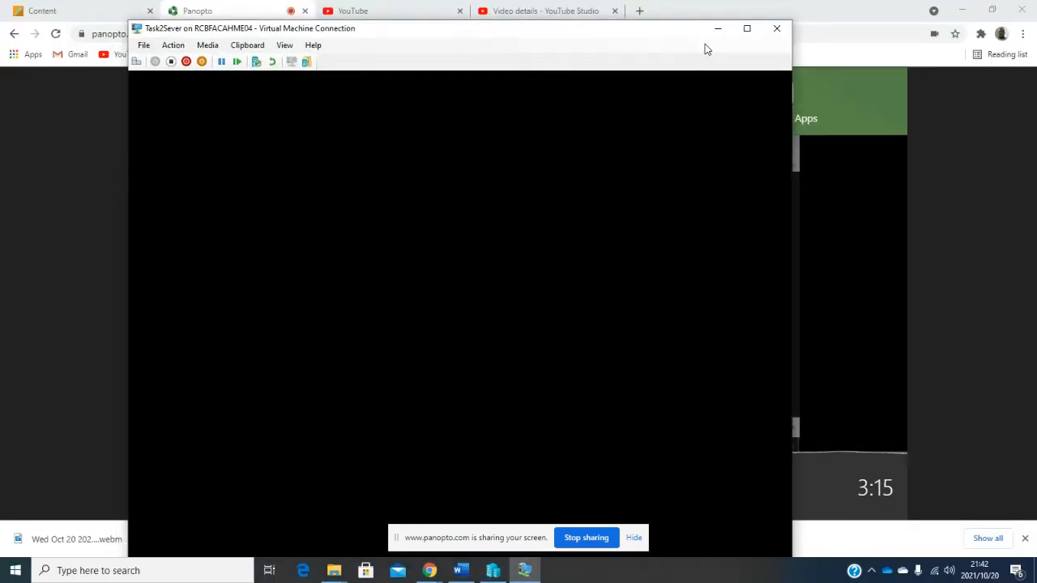
pyautogui.click(747, 32)
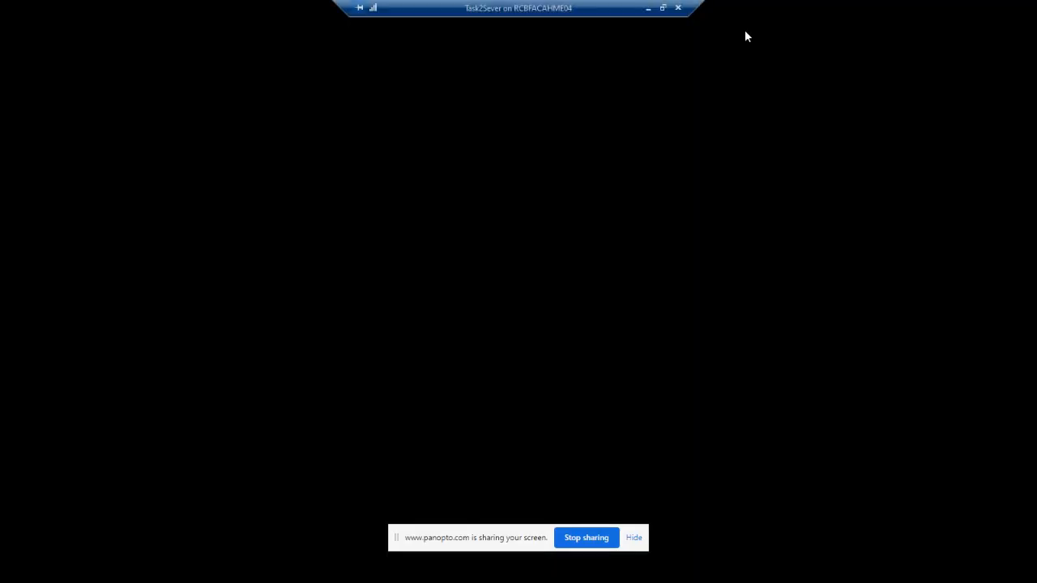
pyautogui.click(663, 8)
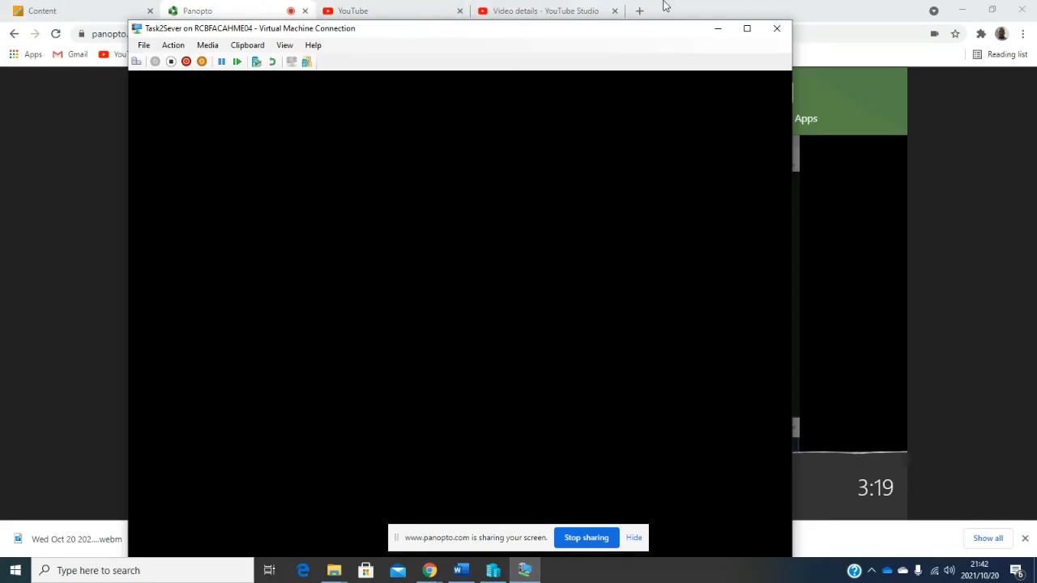
# - Put the VM in full screen and open the server's Start menu once the desktop loads
pyautogui.click(746, 31)
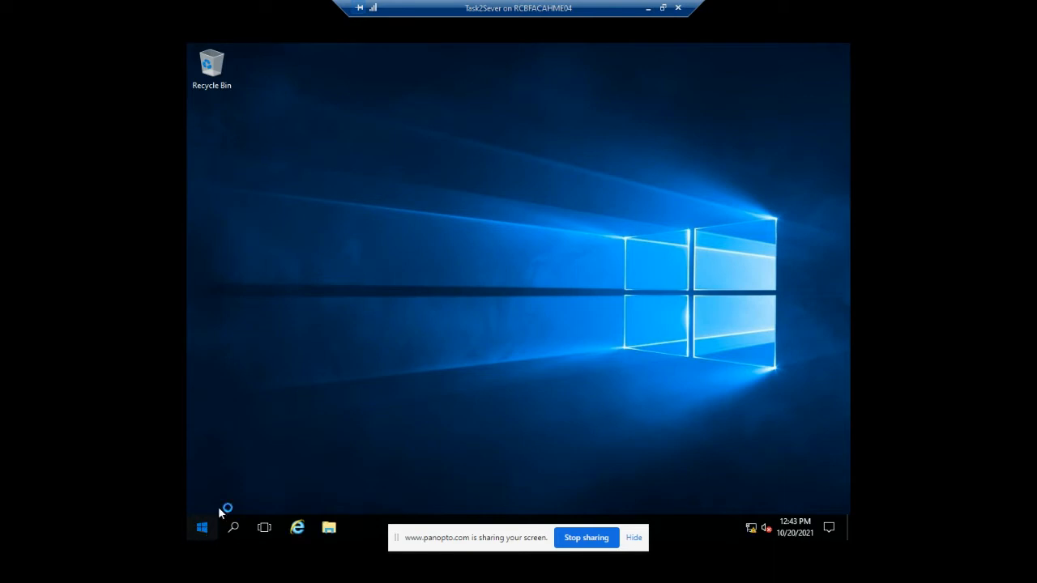
pyautogui.click(202, 528)
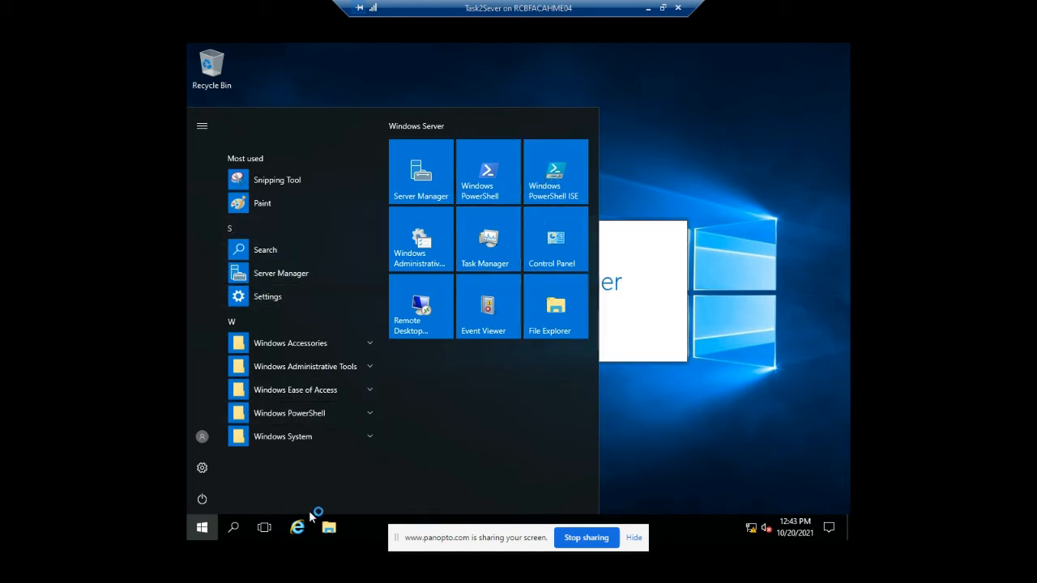
# - Dismiss the Start menu and go from Server Manager's Dashboard to the Local Server page
pyautogui.click(675, 313)
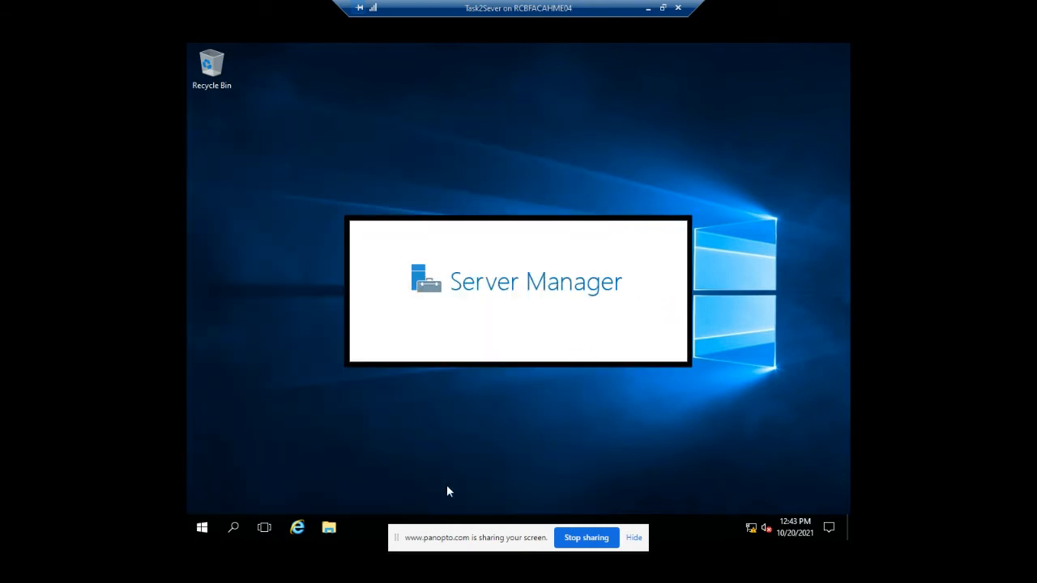
pyautogui.click(202, 527)
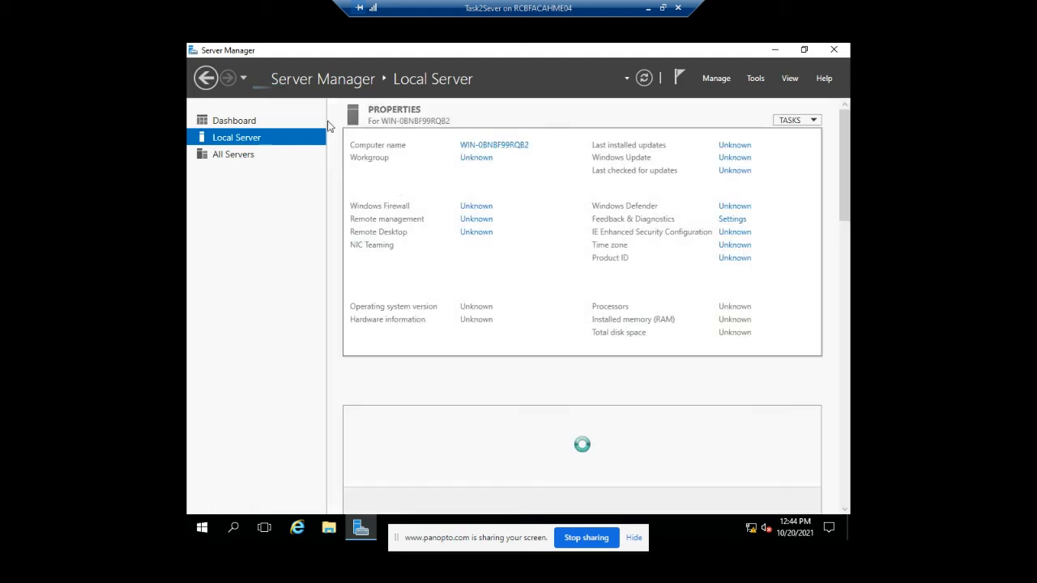
pyautogui.click(236, 121)
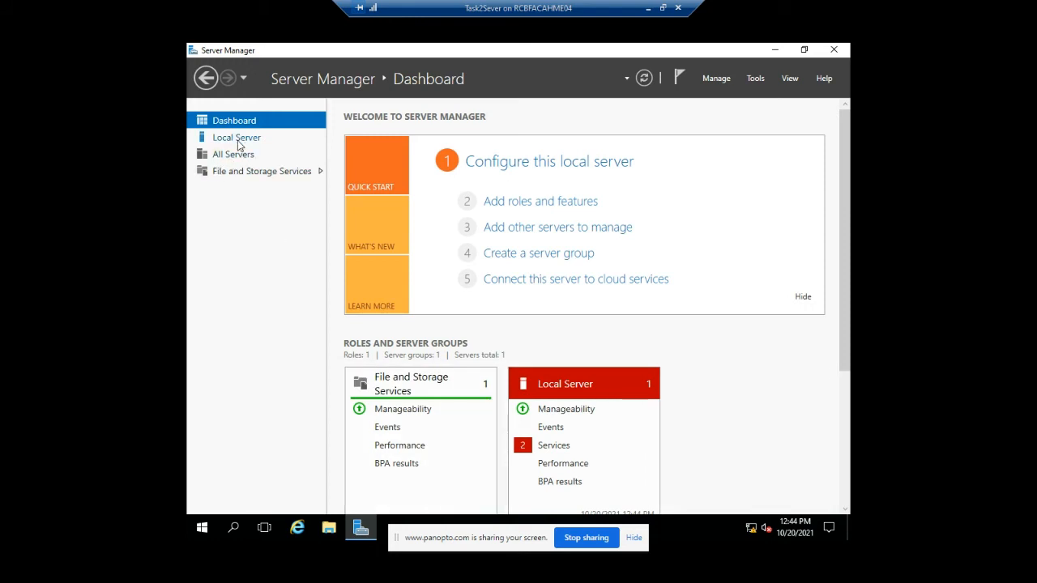
pyautogui.click(237, 139)
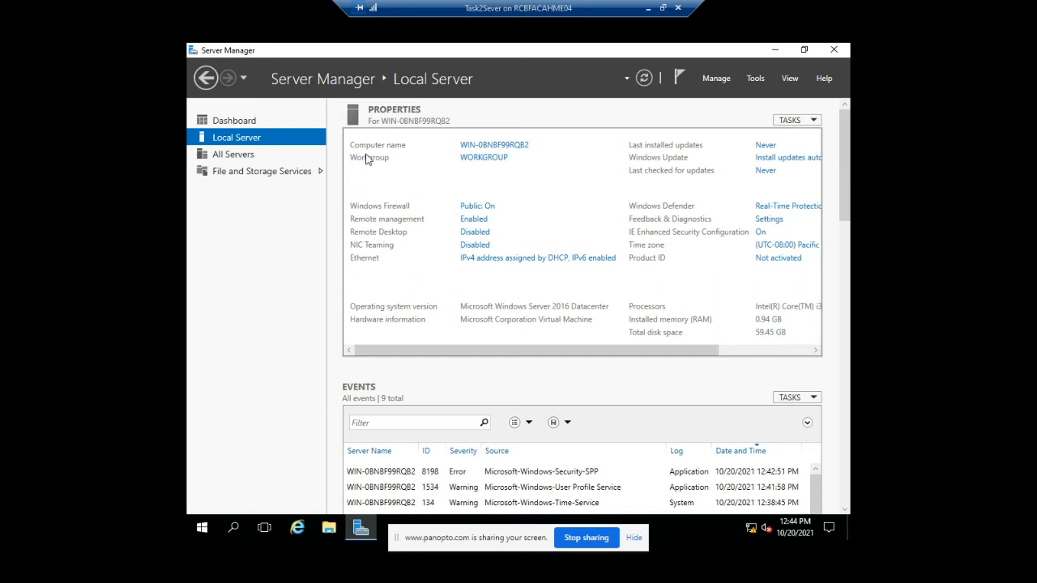
# - Change the computer name to Task2Ser, acknowledge the restart notice, and choose Restart Later
pyautogui.click(484, 150)
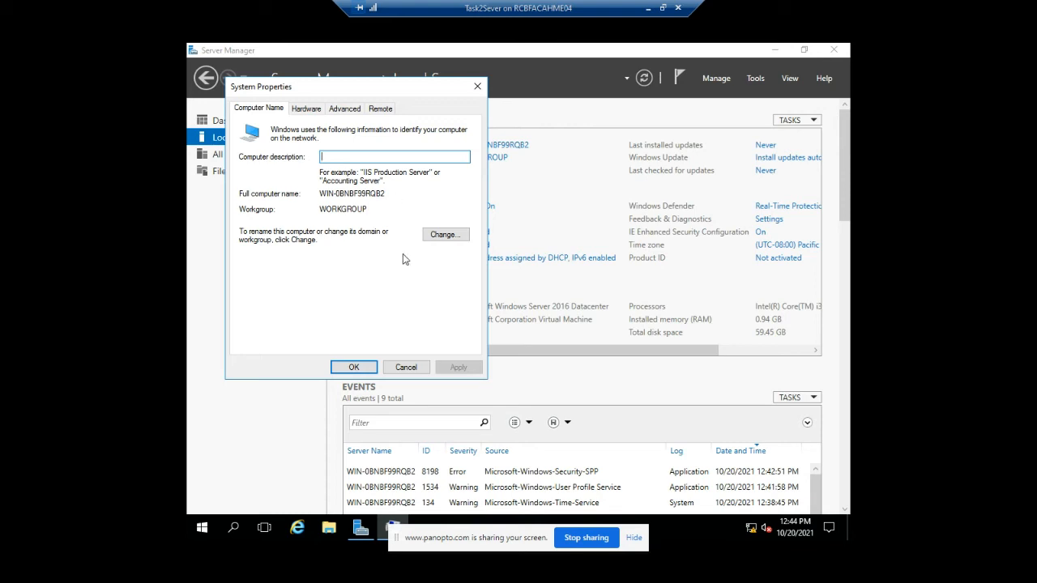
pyautogui.click(445, 234)
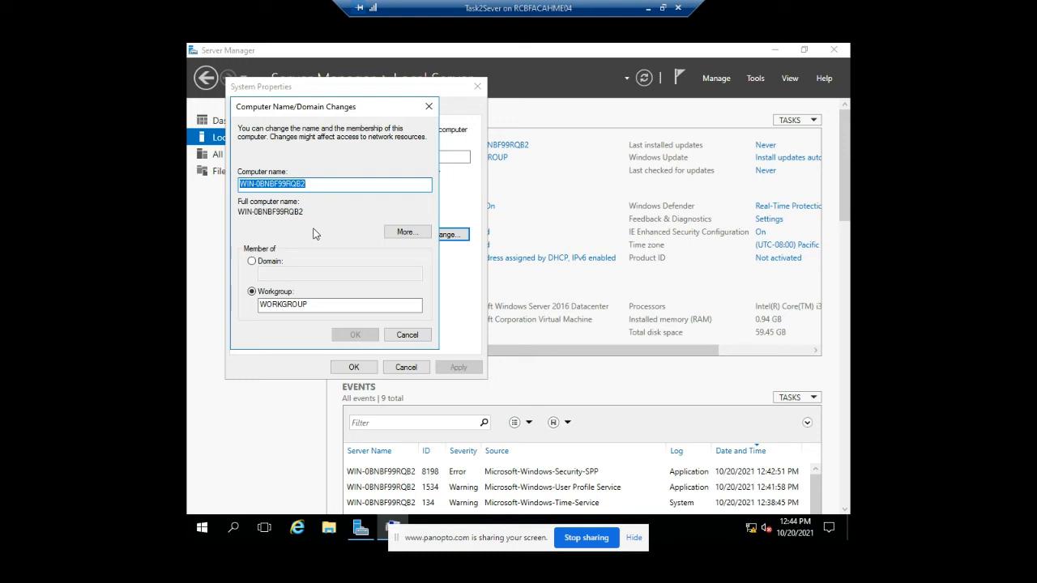
pyautogui.write('Task2Ser')
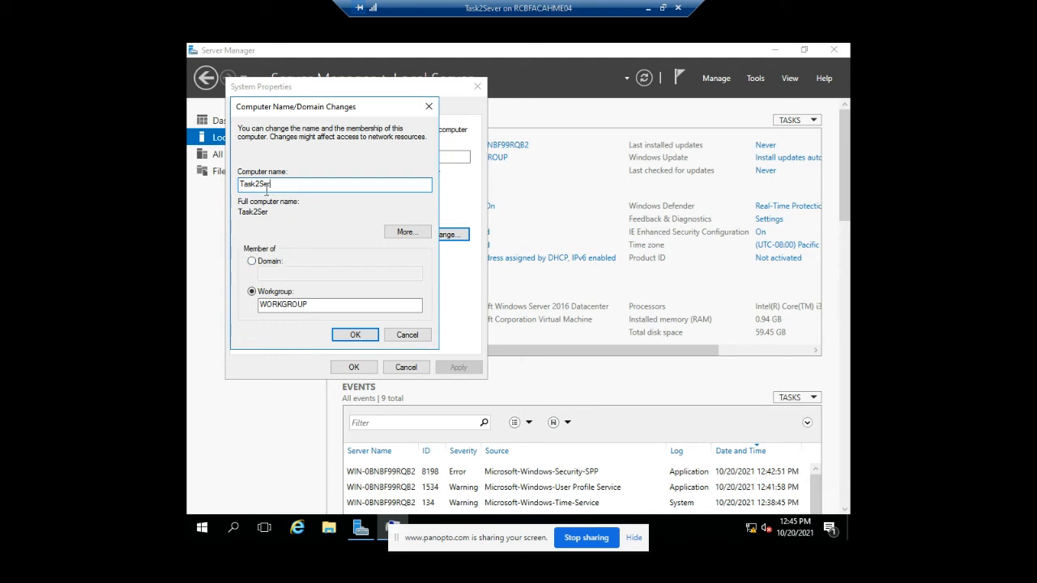
pyautogui.click(353, 335)
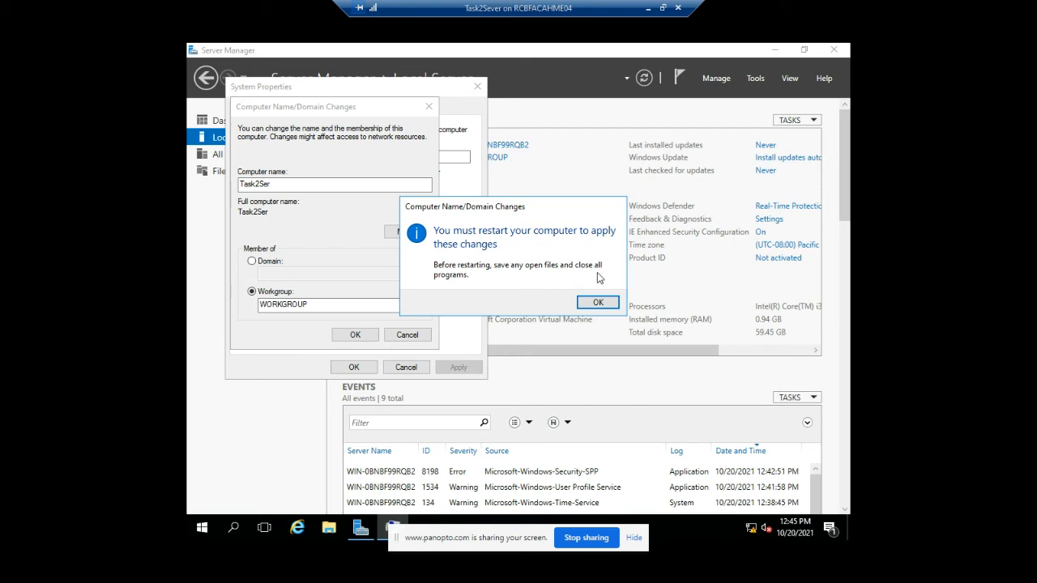
pyautogui.click(597, 301)
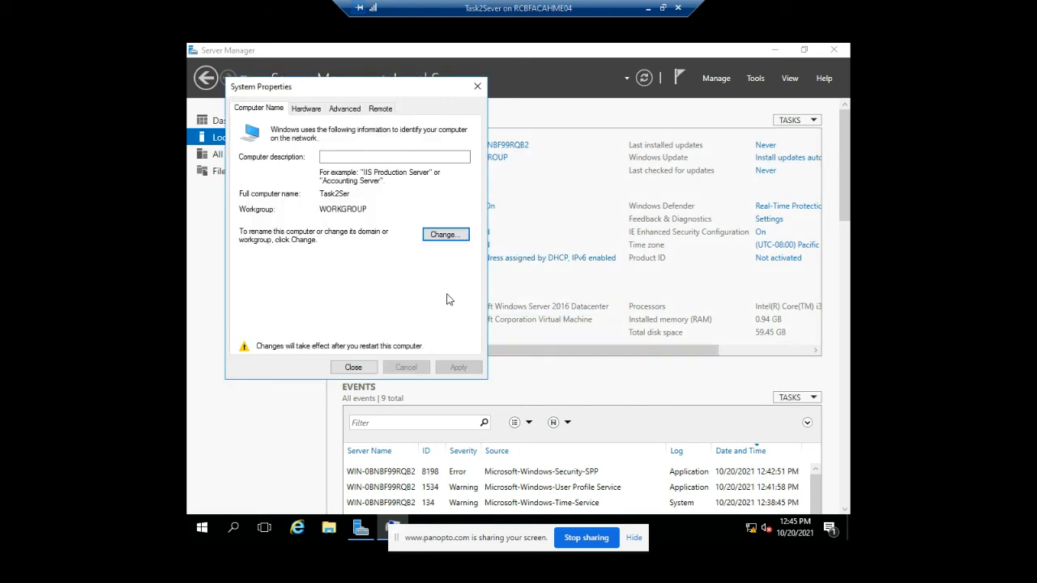
pyautogui.click(354, 366)
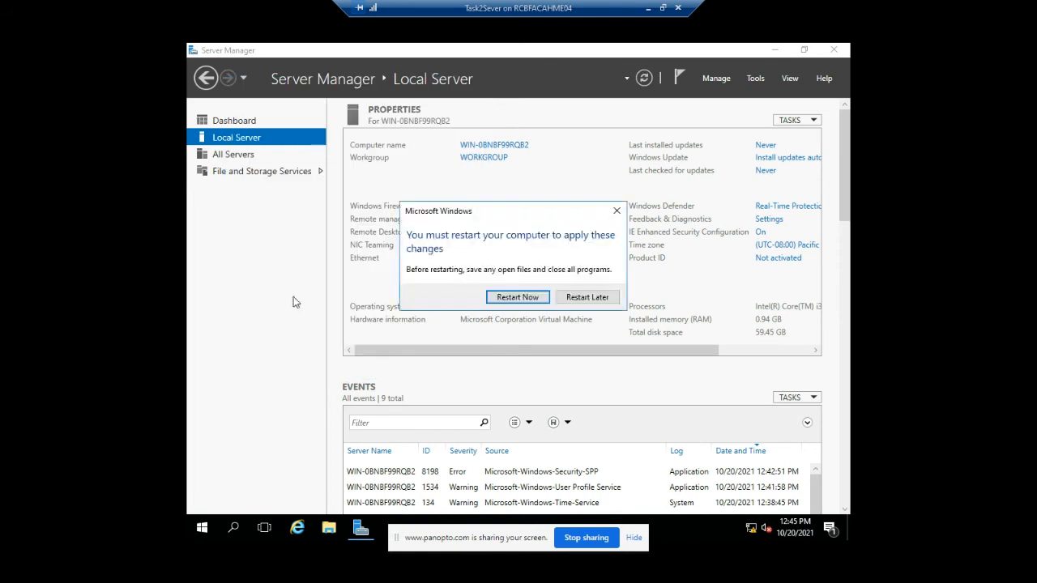
pyautogui.click(586, 297)
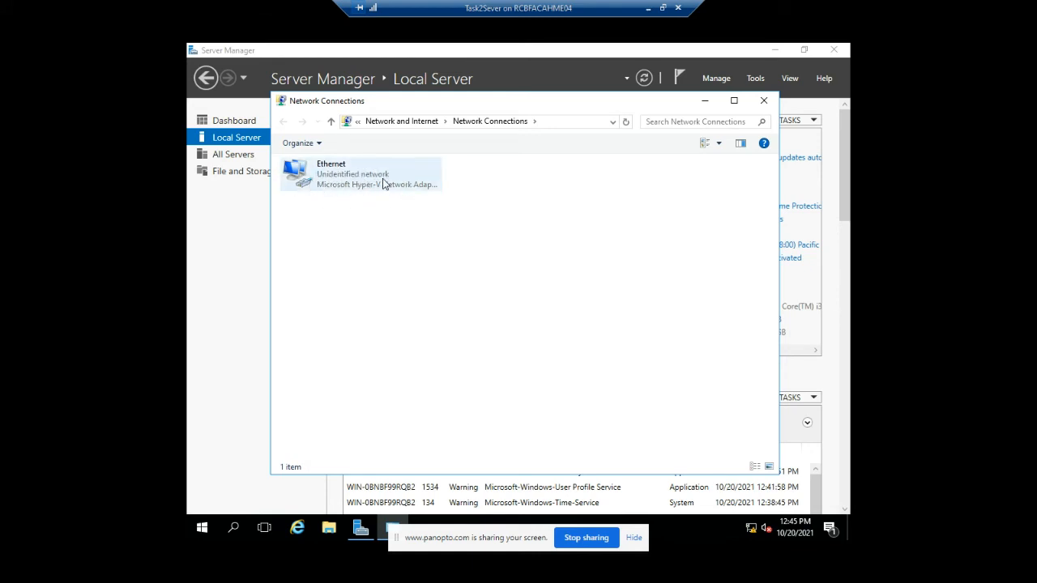
# - Open the Ethernet adapter's properties and its Internet Protocol Version 4 (TCP/IPv4) settings
pyautogui.rightClick(328, 180)
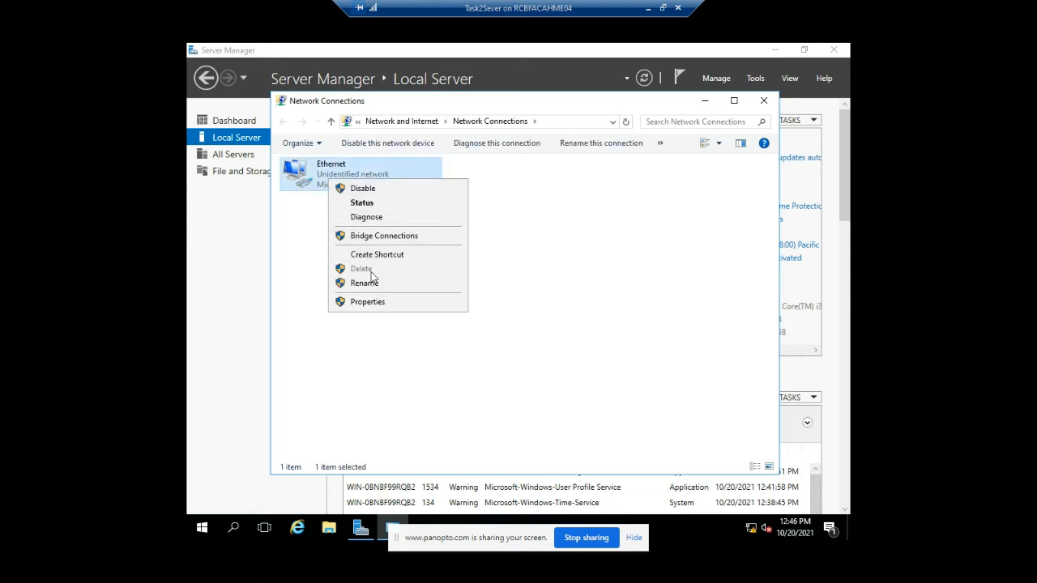
pyautogui.click(379, 301)
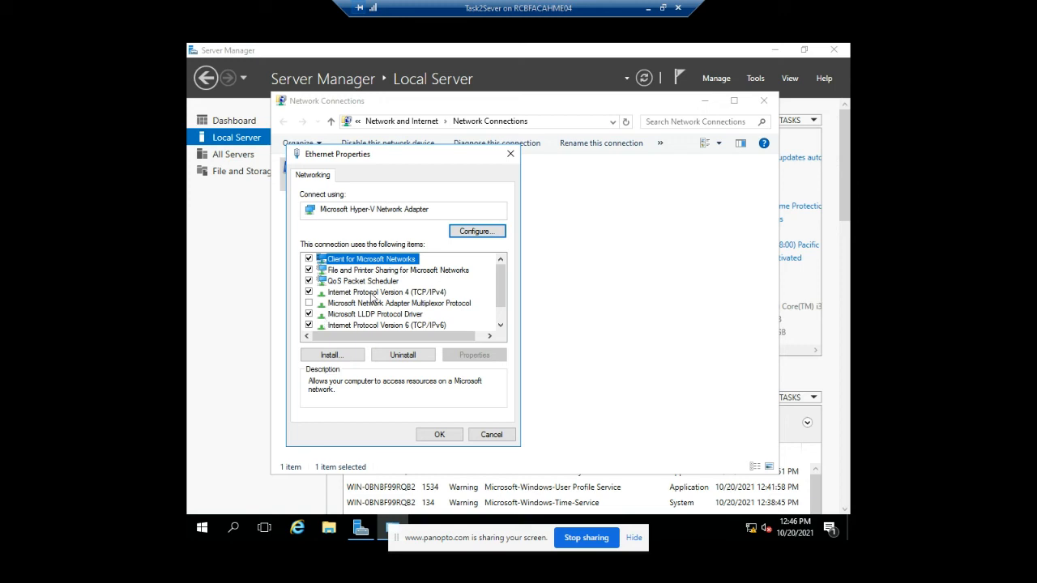
pyautogui.doubleClick(371, 293)
pyautogui.moveTo(497, 208); pyautogui.dragTo(502, 96)
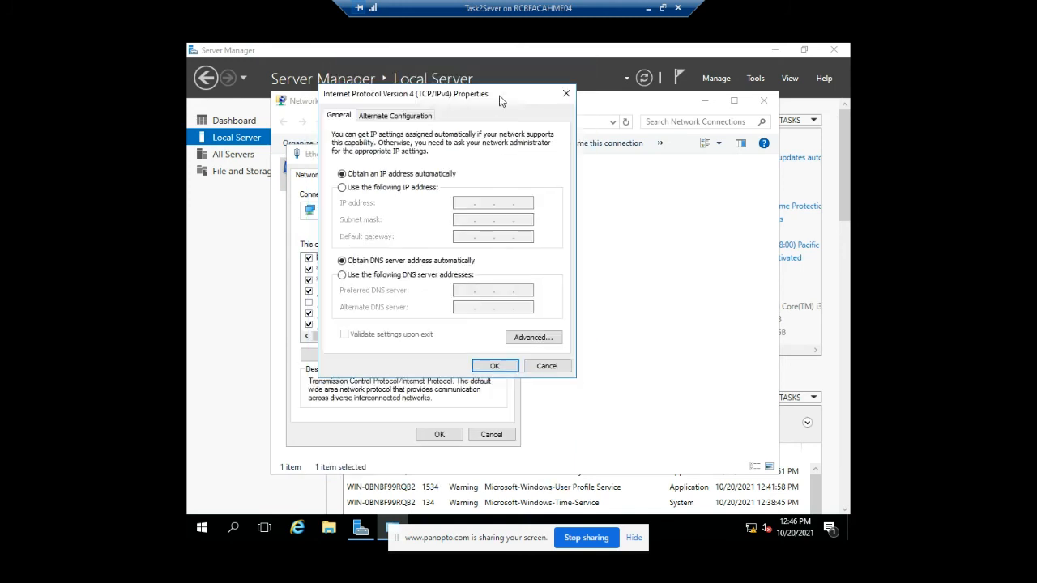
# - Switch to a static address and enter IP 192.168.50.2 with subnet mask 255.255.255.0
pyautogui.click(375, 191)
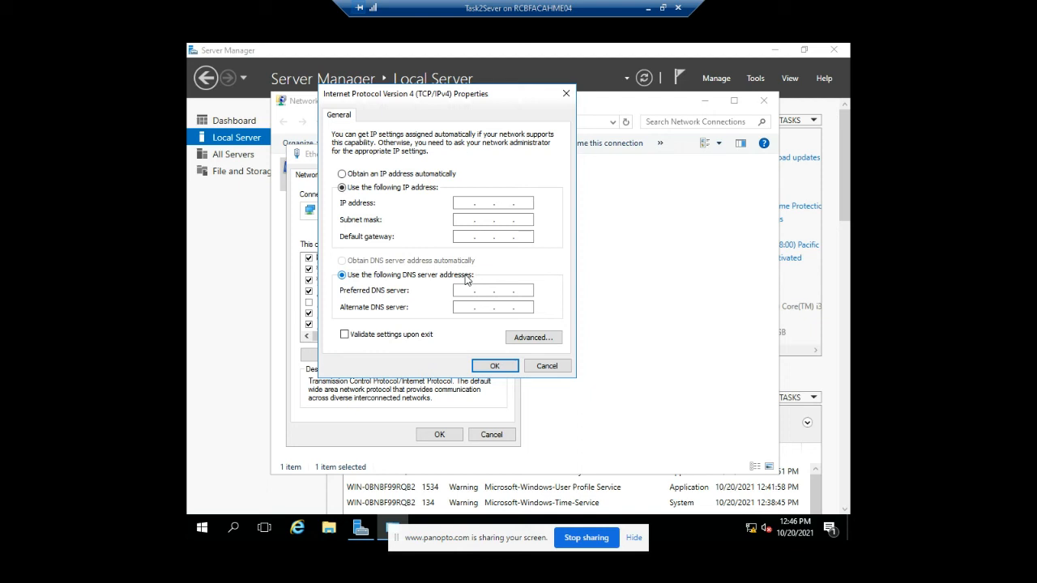
pyautogui.click(474, 204)
pyautogui.press('End')
pyautogui.press('Left')
pyautogui.press('Left')
pyautogui.press('Left')
pyautogui.write('192 . 168 . 50')
pyautogui.click(471, 223)
# - Enter gateway 192.168.50.1 and preferred DNS 192.168.50.2, then save the IPv4 settings
pyautogui.click(475, 237)
pyautogui.write('192')
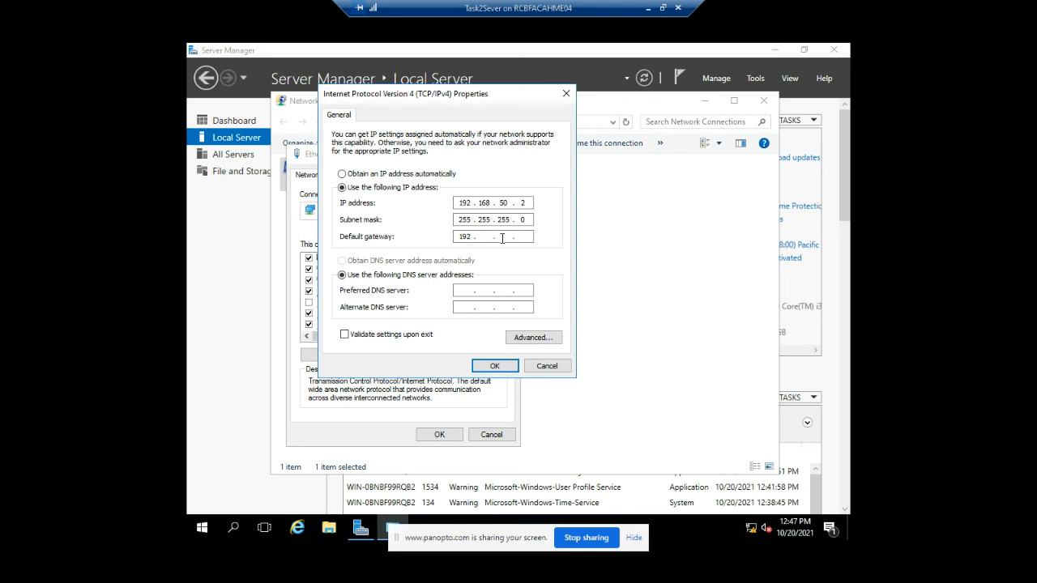
pyautogui.write('168 . 50')
pyautogui.click(470, 290)
pyautogui.write('192 . 168 . 50 . 2')
pyautogui.click(482, 372)
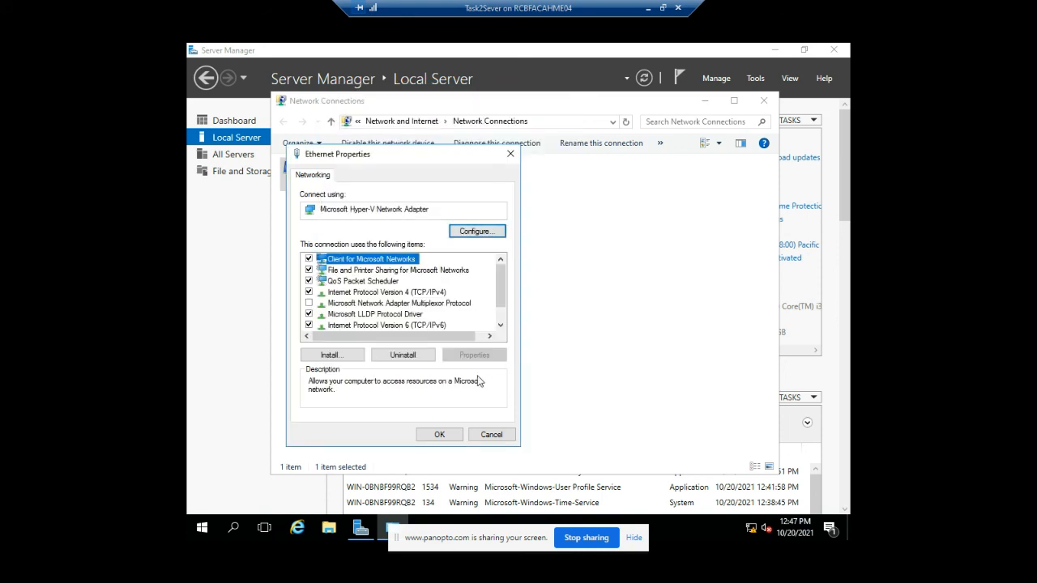
# - Save the Ethernet properties, close Network Connections, and minimize Server Manager
pyautogui.click(441, 437)
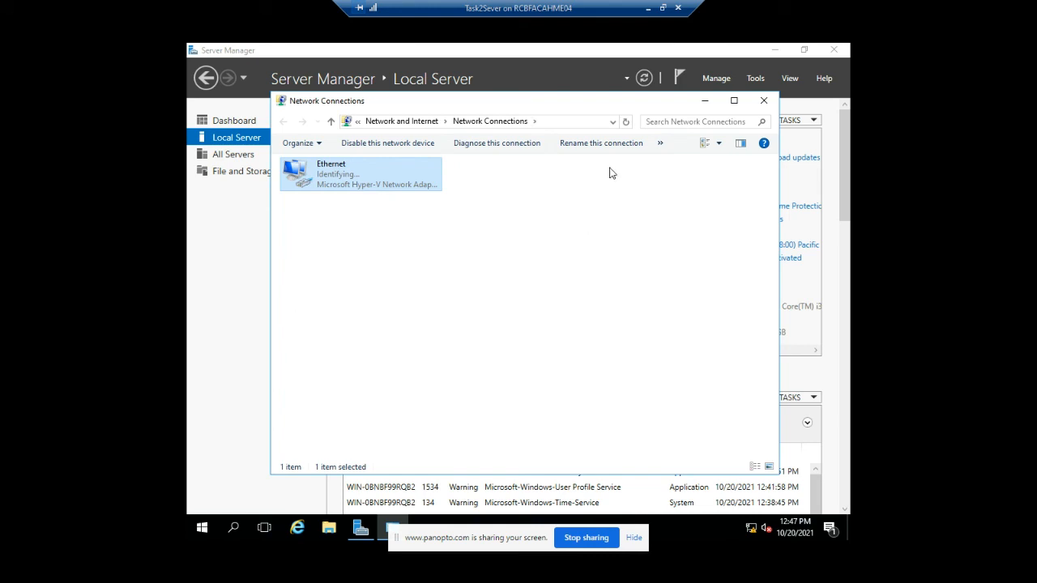
pyautogui.click(763, 101)
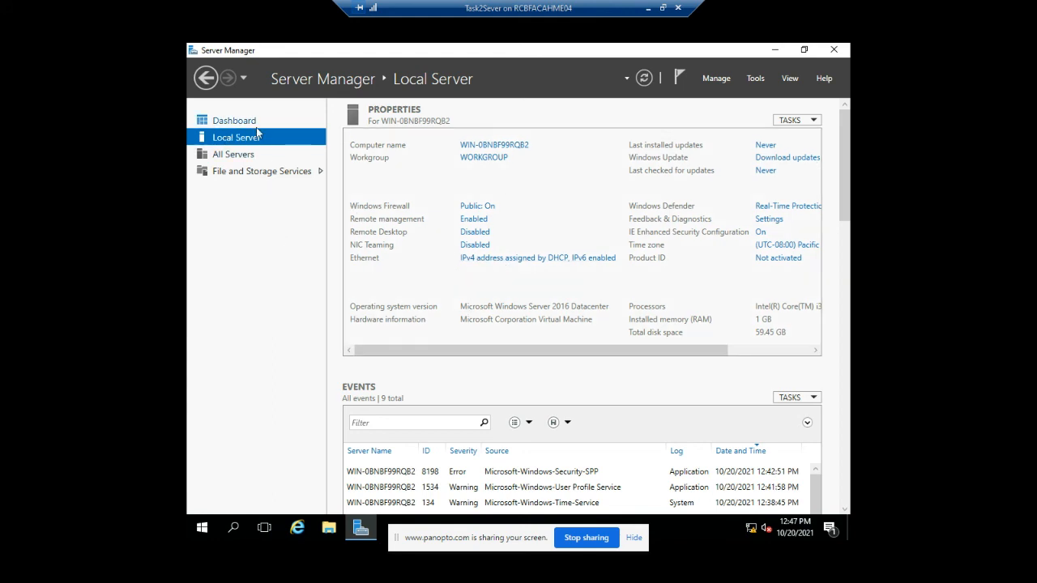
pyautogui.click(367, 530)
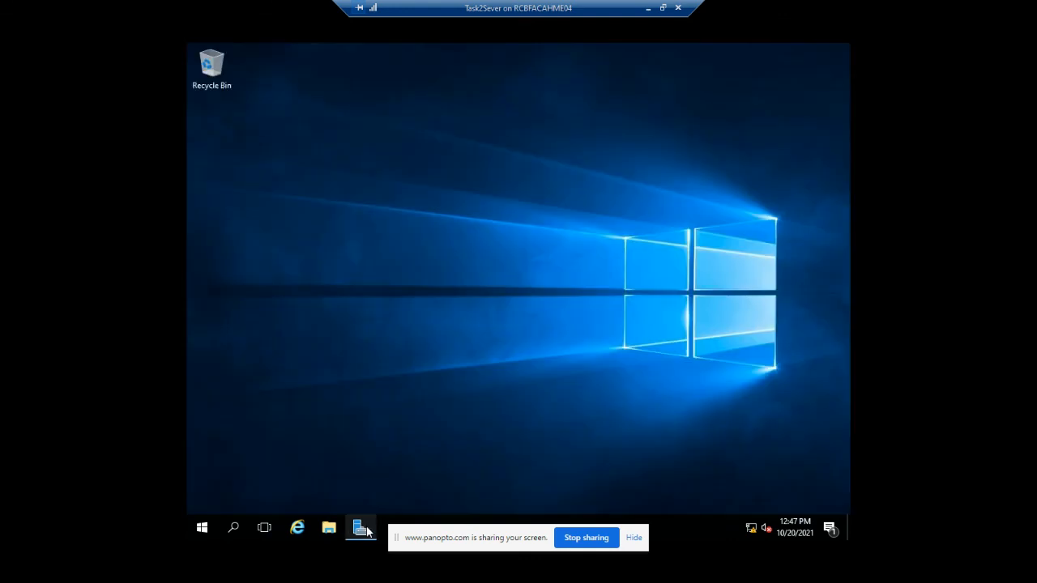
# - Restart the server with the reason Other (Planned), then leave full screen
pyautogui.moveTo(363, 527)
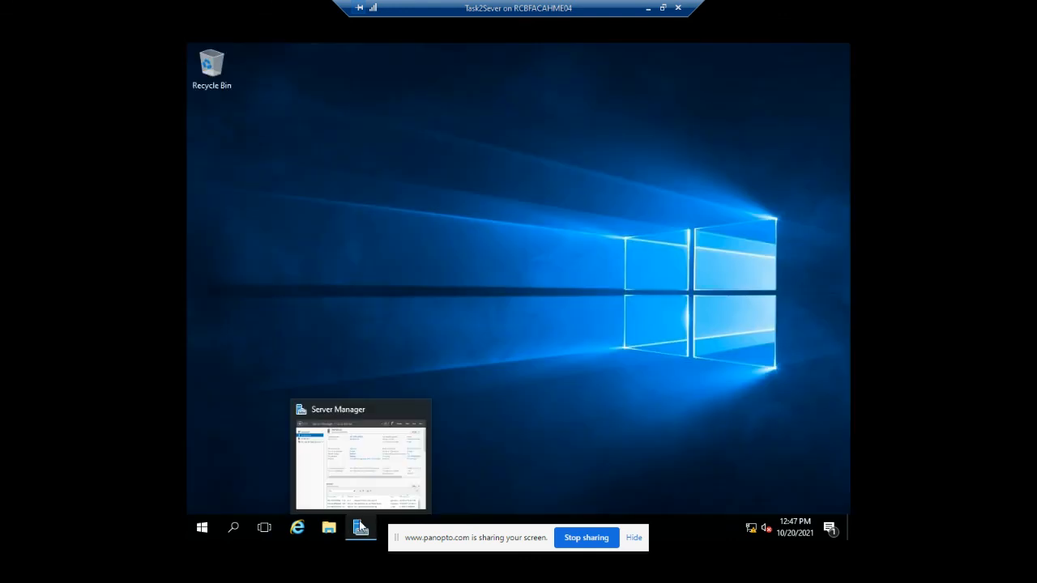
pyautogui.click(204, 530)
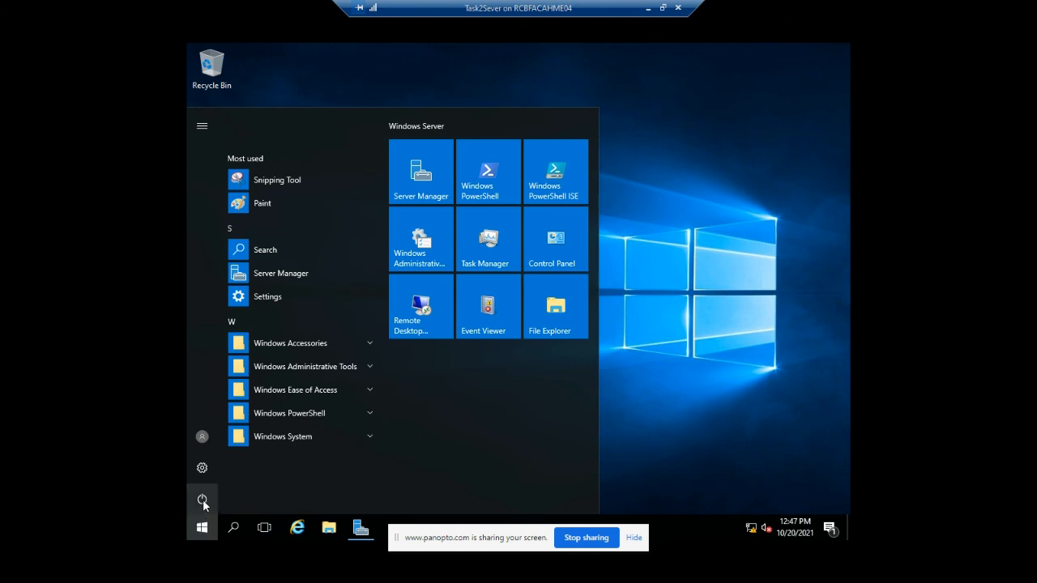
pyautogui.click(203, 500)
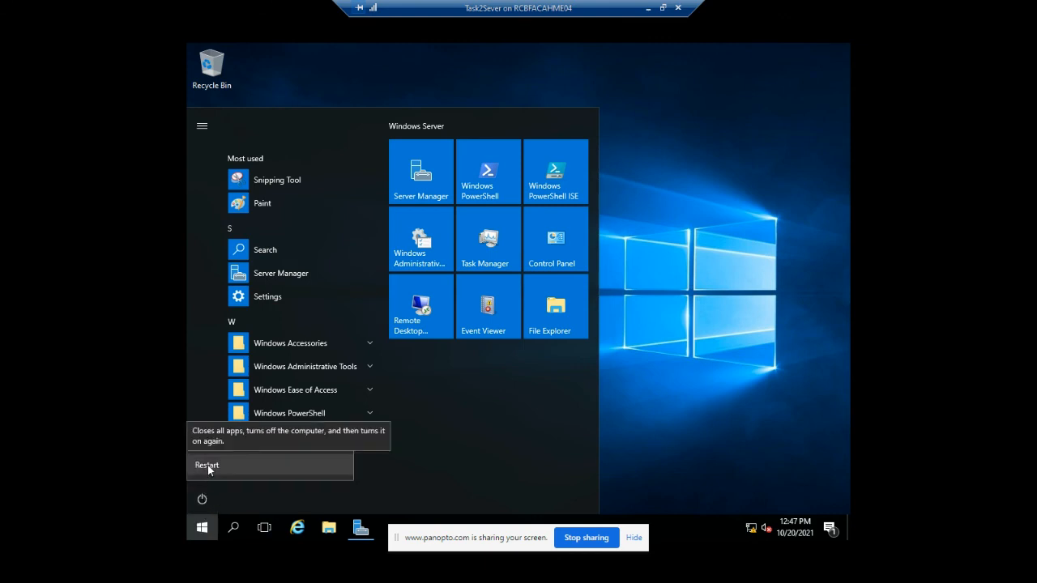
pyautogui.click(209, 466)
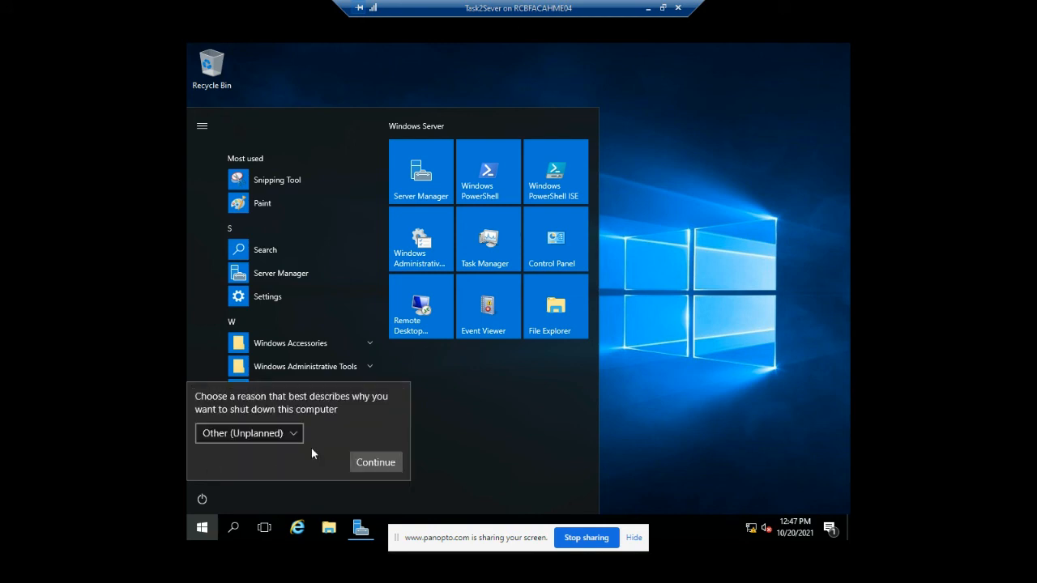
pyautogui.click(264, 438)
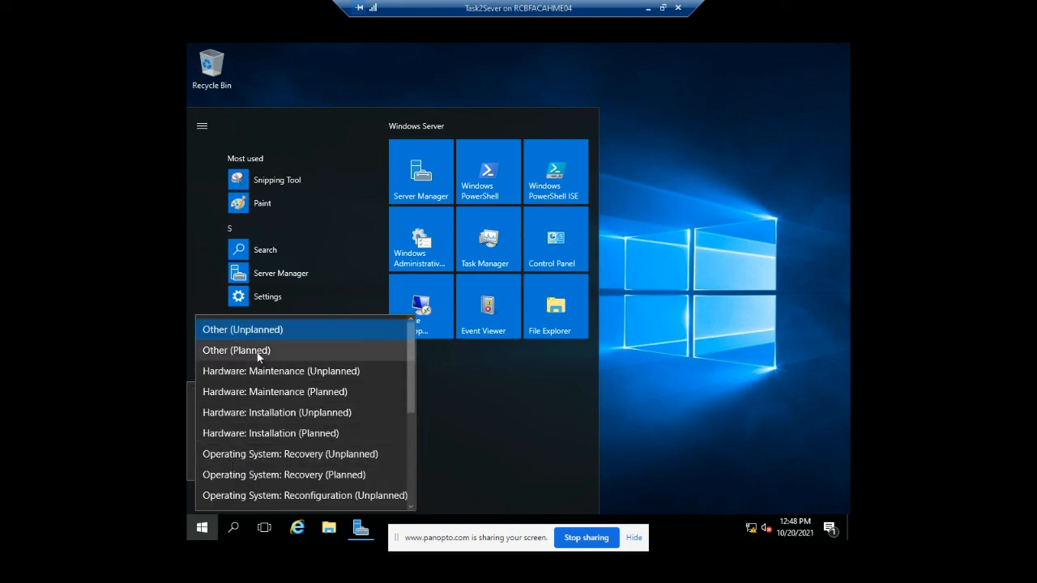
pyautogui.click(365, 352)
pyautogui.click(376, 463)
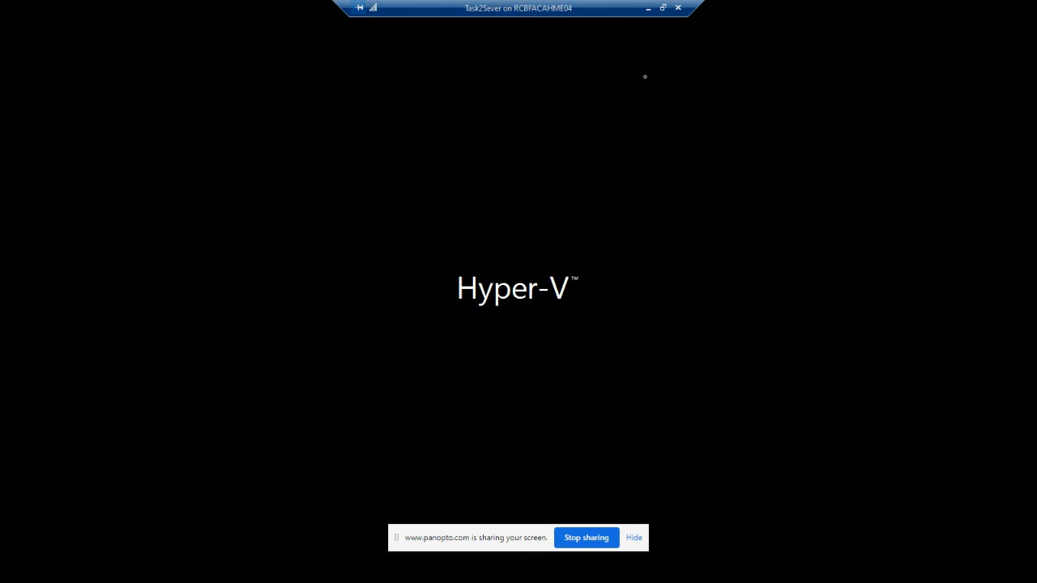
pyautogui.click(663, 7)
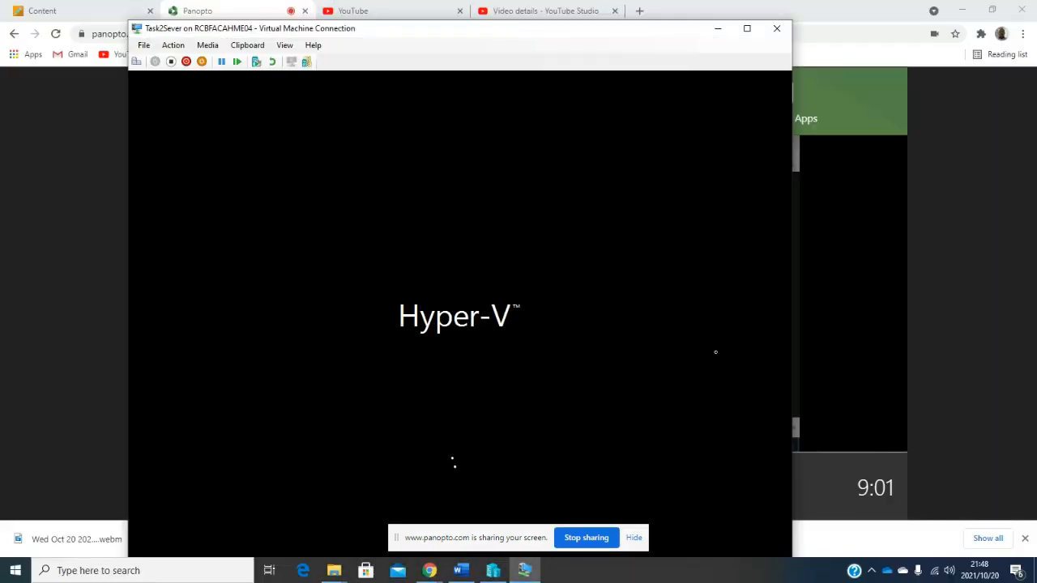
# - Select Entire Screen in Panopto's Screens and Apps sharing dialog
pyautogui.click(836, 109)
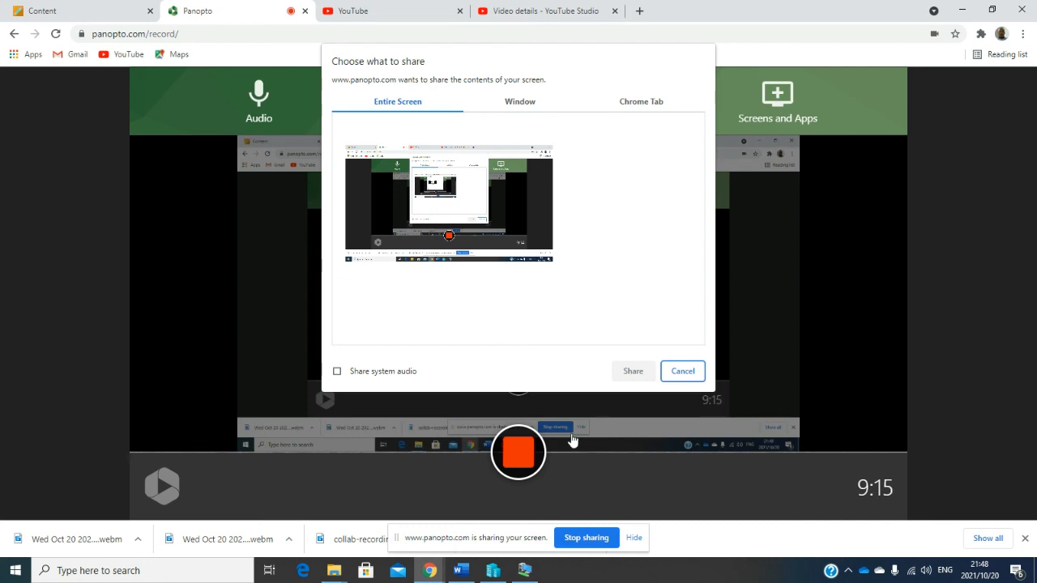
pyautogui.click(535, 243)
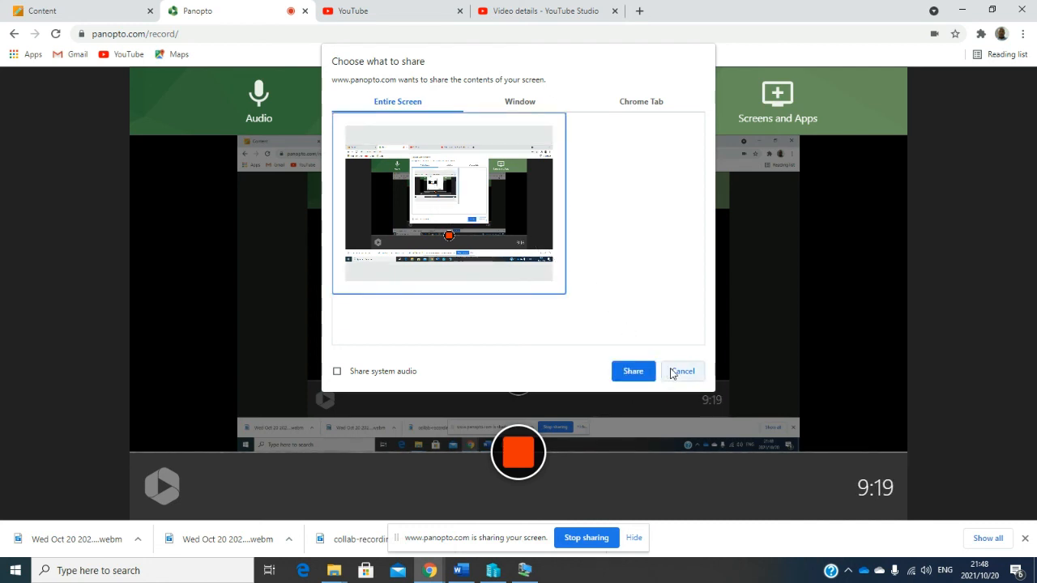